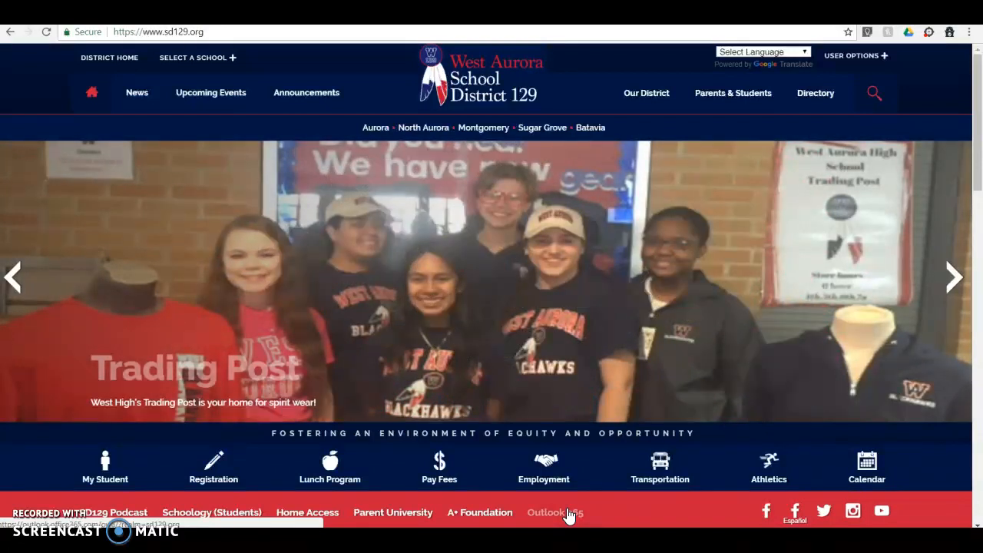
Open Outlook 365 from the school district homepage and start a new email
left_click(568, 513)
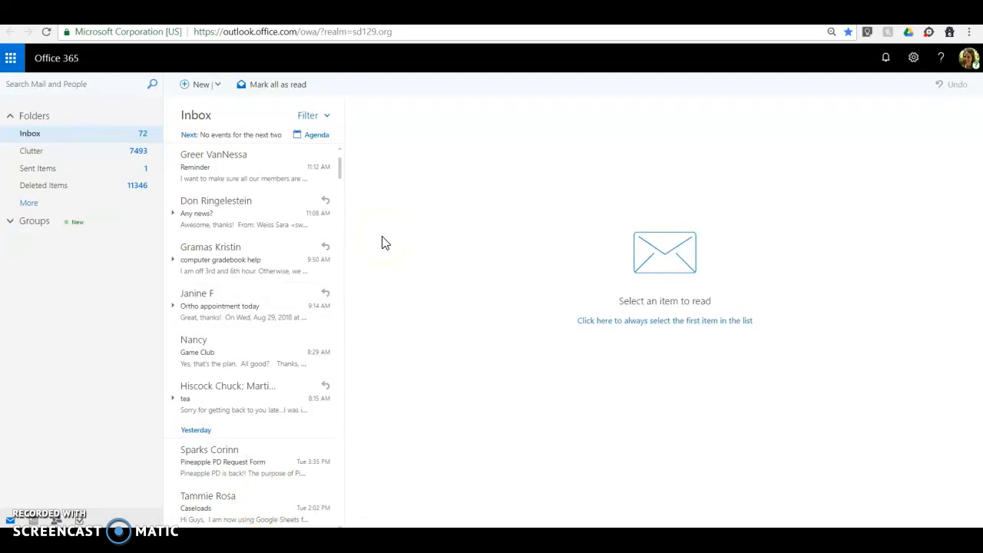
left_click(193, 84)
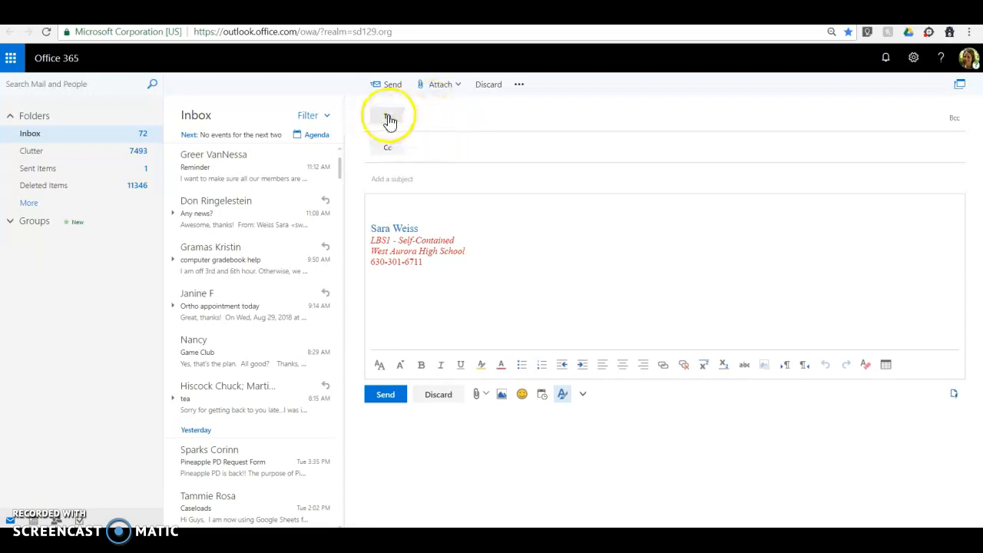
Address the email to the intended staff member by searching part of the surname and choosing the suggested contact
left_click(437, 118)
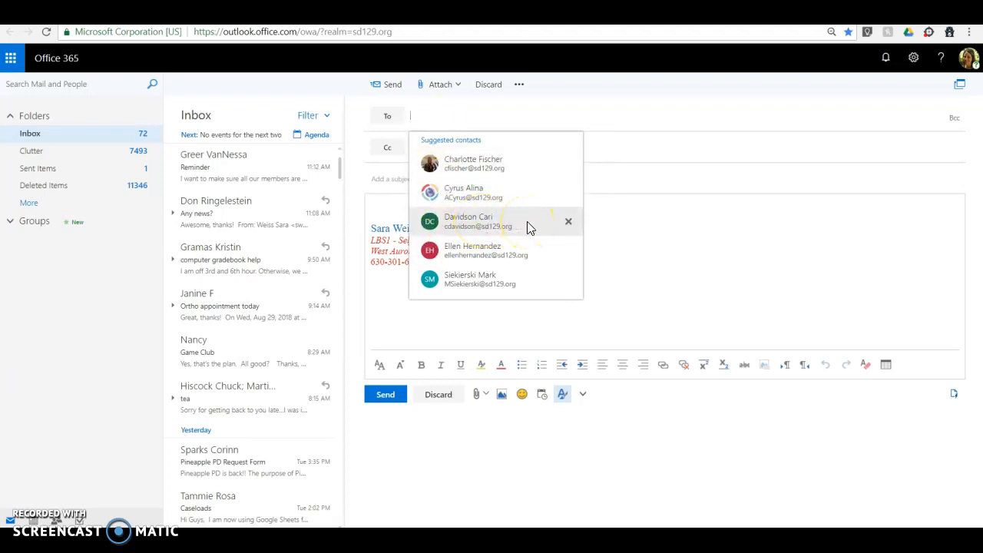
left_click(638, 254)
left_click(563, 117)
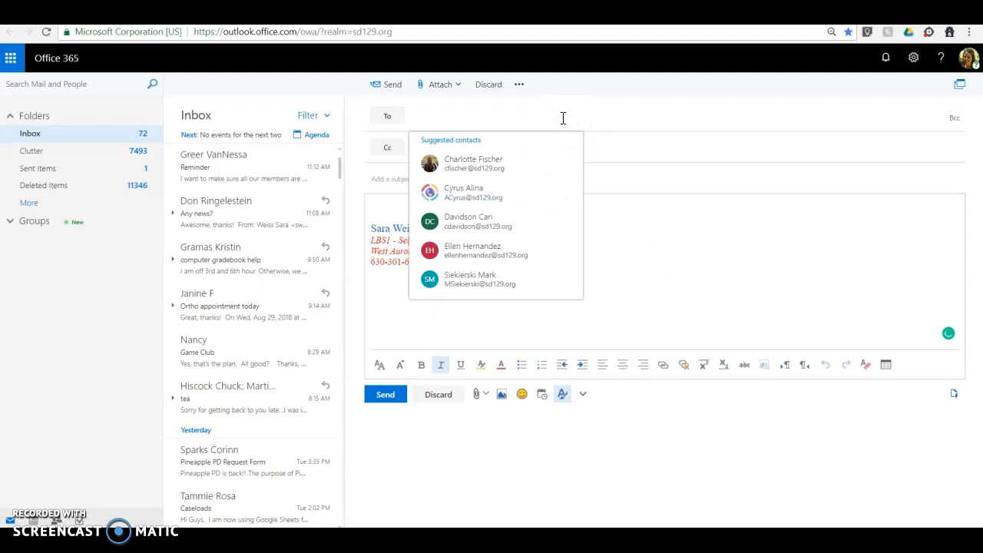
type("dav")
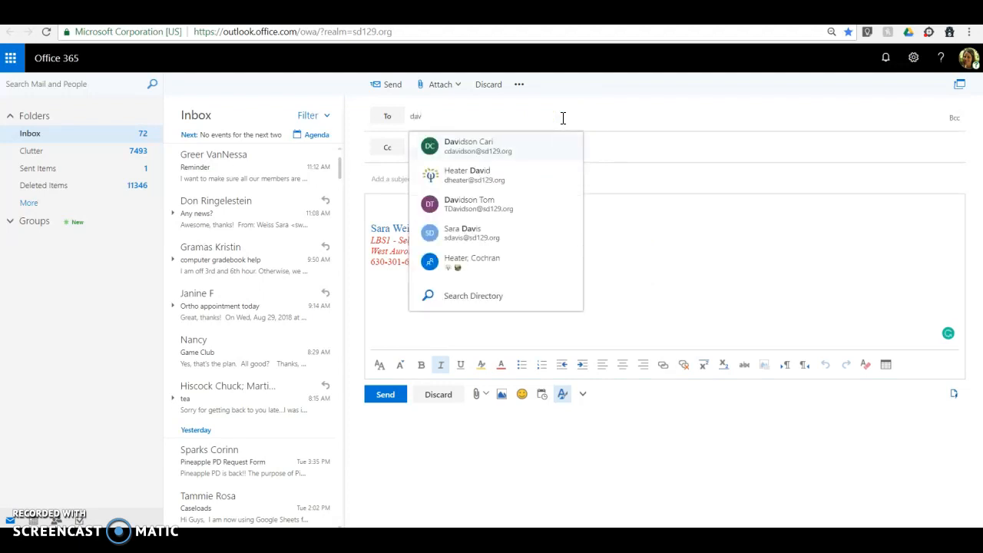
left_click(492, 149)
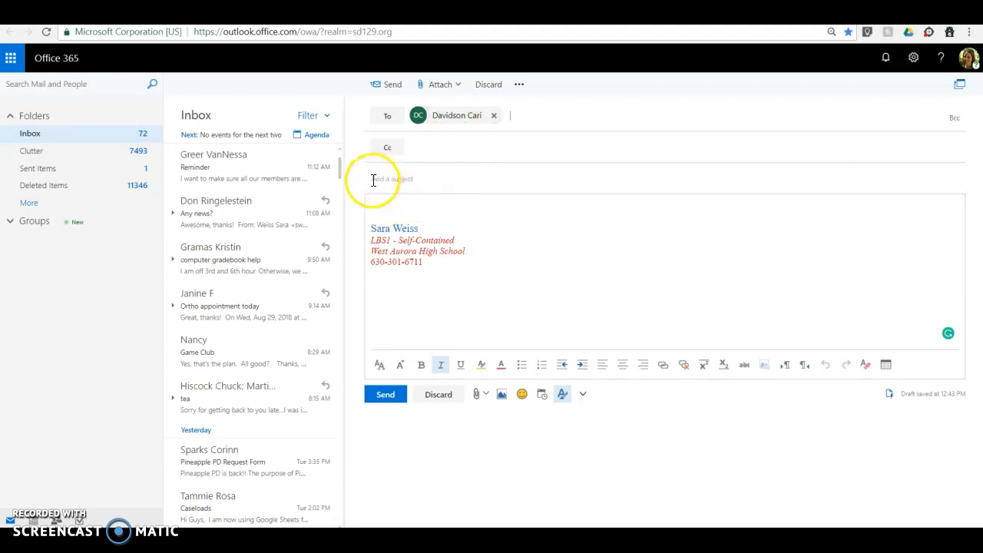
Enter "Community Trips" as the email's subject
left_click(417, 179)
left_click(418, 153)
type("Community Trips")
Write a greeting to the recipient and the text "I'm emailing you to let you know that our first community trip will be this September 13"
left_click(398, 223)
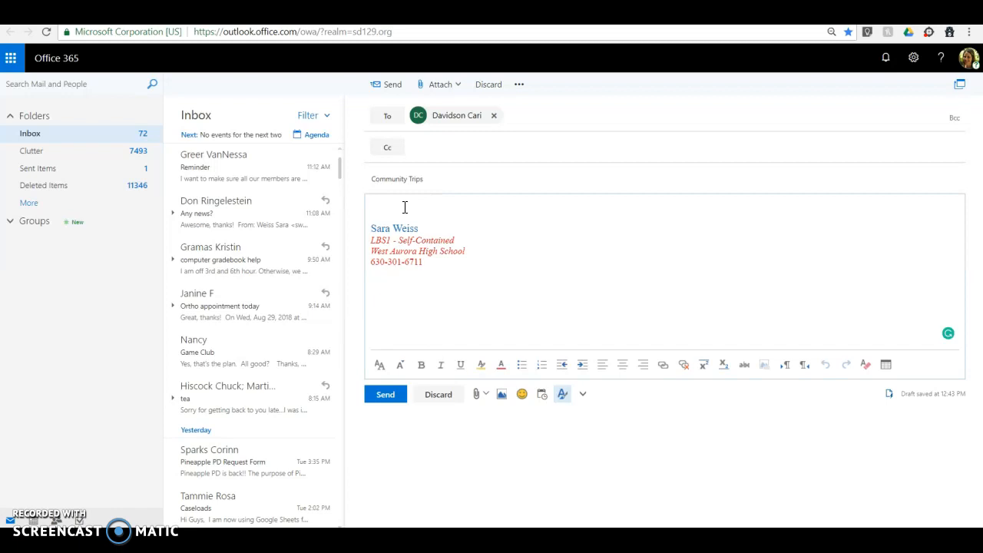
type("Hello Mr. Davidson,")
key("Return")
key("Return")
type("I'm emailing you to let you know that y")
key("BackSpace")
type("our first community trip will be this September 13")
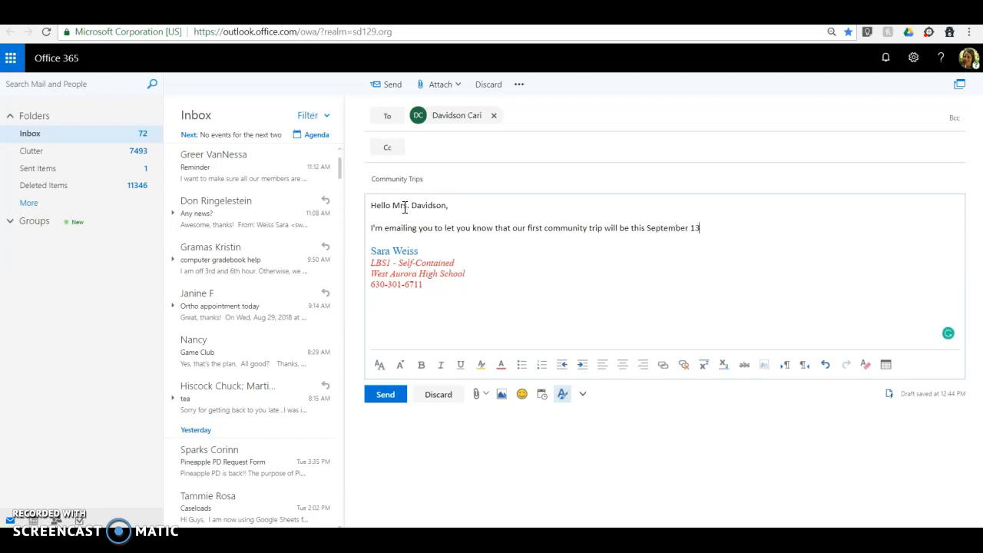
Continue the paragraph with "th. We will be taking the metra train to Downers Grove. I wanted to you give you a heads up."
type("th. We will be taking the metra train to down")
key("BackSpace")
type("ners g")
key("BackSpace")
key("BackSpace")
key("BackSpace")
key("BackSpace")
key("BackSpace")
key("BackSpace")
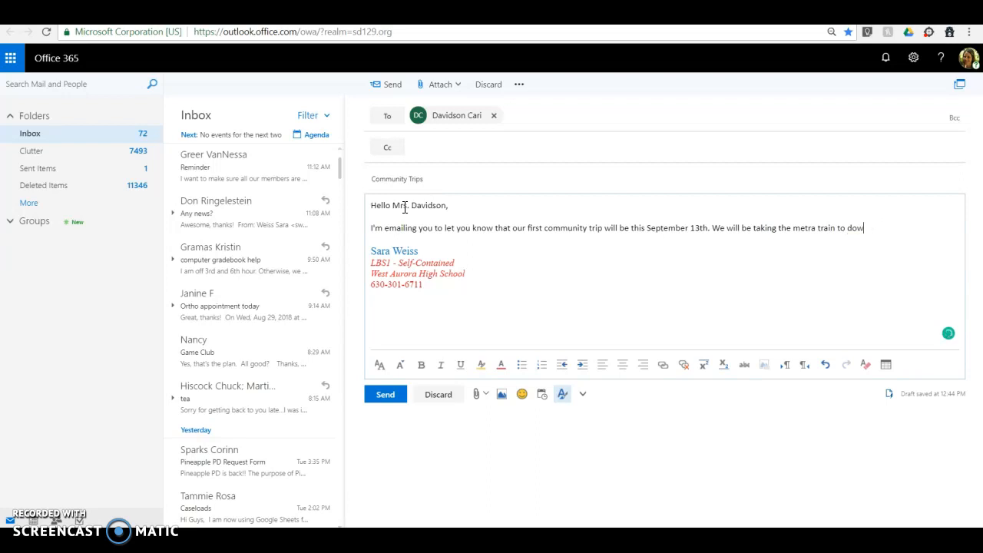
type("Downers Grove. I wanted to you g")
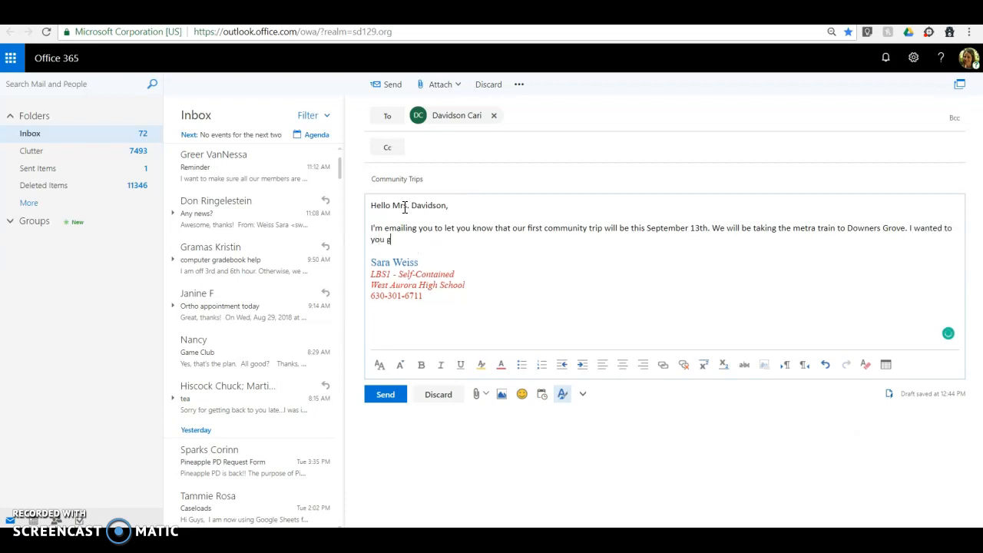
type("ive you a heads up.")
Add the closing "Thanks!" above the signature and correct the title in the greeting to "Mrs."
key("Return")
key("Return")
type("Thanks!")
left_click(405, 207)
type("s")
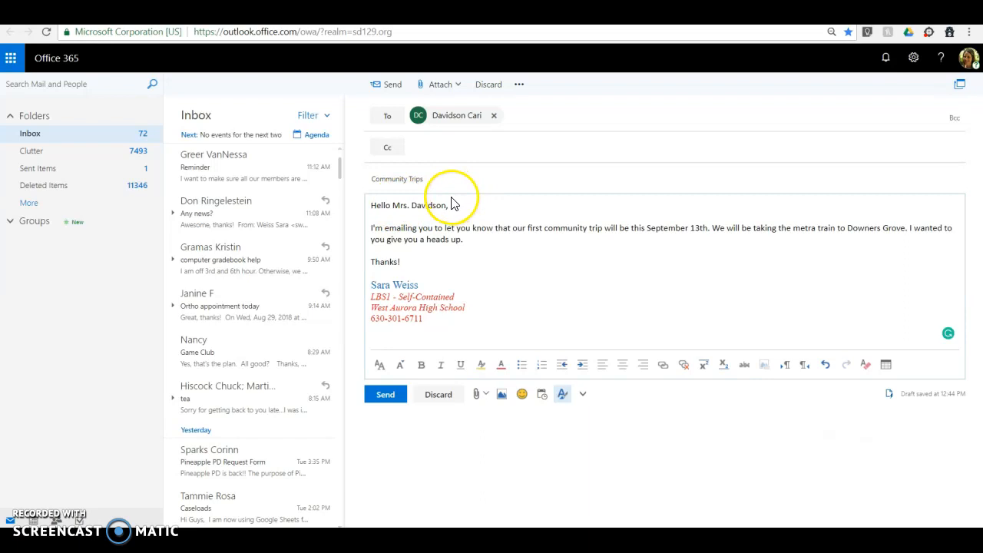
left_click(357, 211)
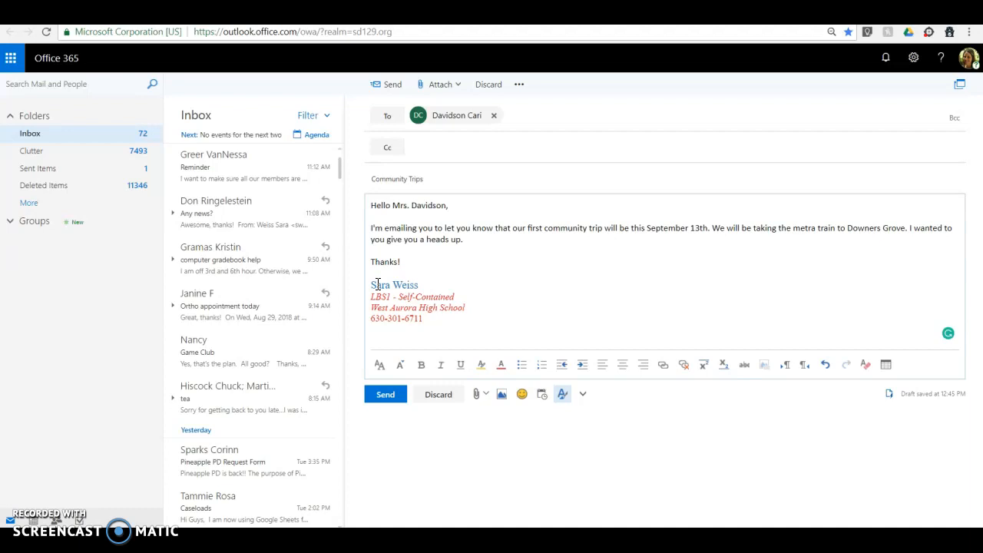
left_click(425, 300)
left_click(450, 260)
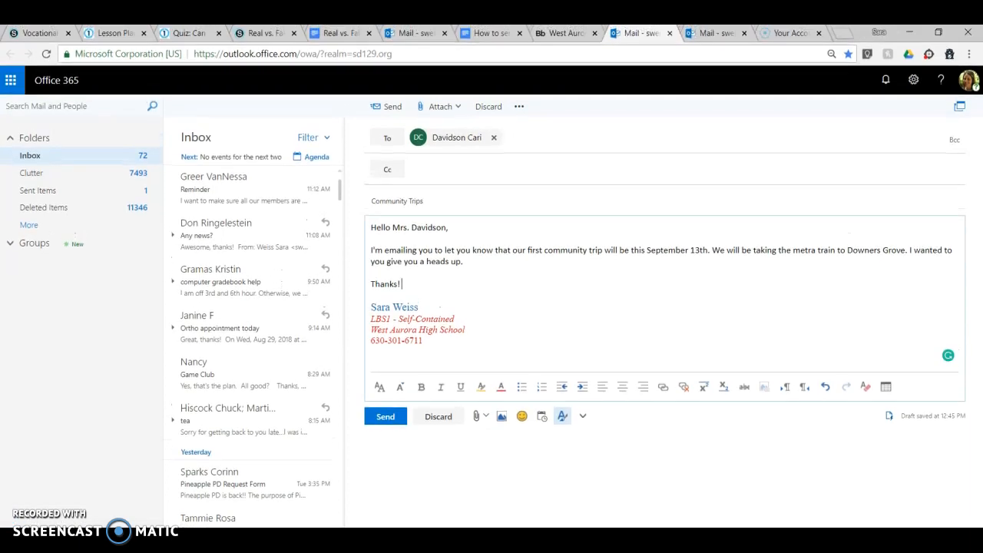
Search Google for "Metra train" in a new browser tab
left_click(850, 30)
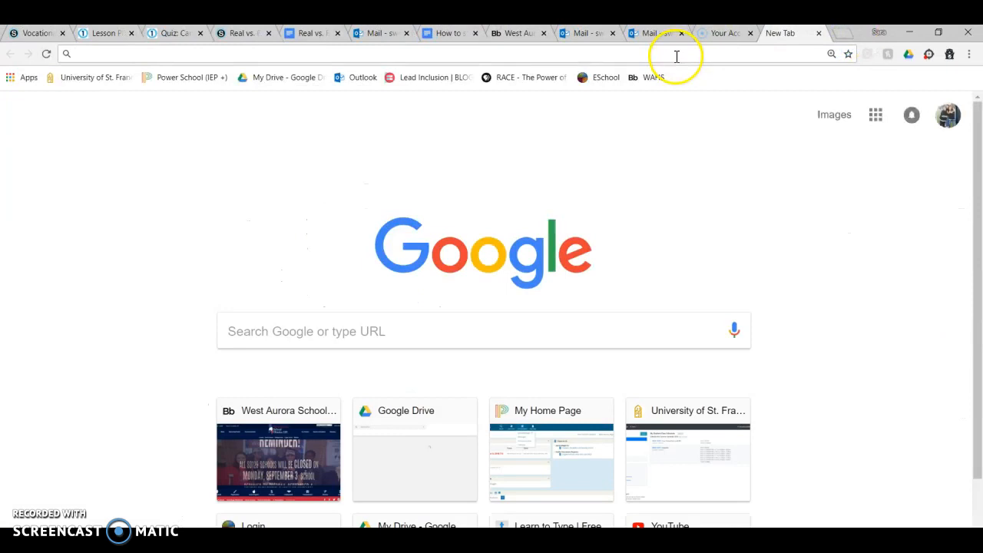
left_click(405, 341)
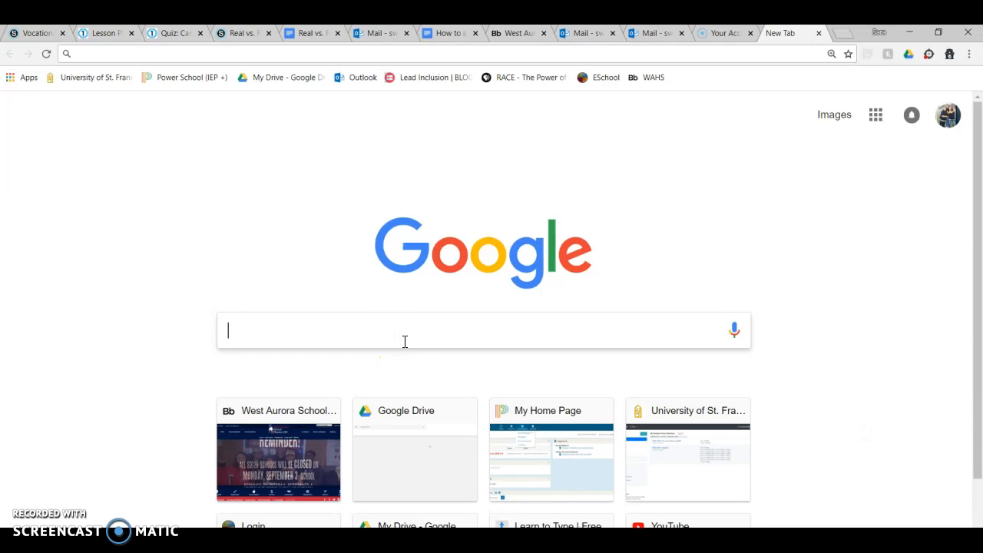
type("M")
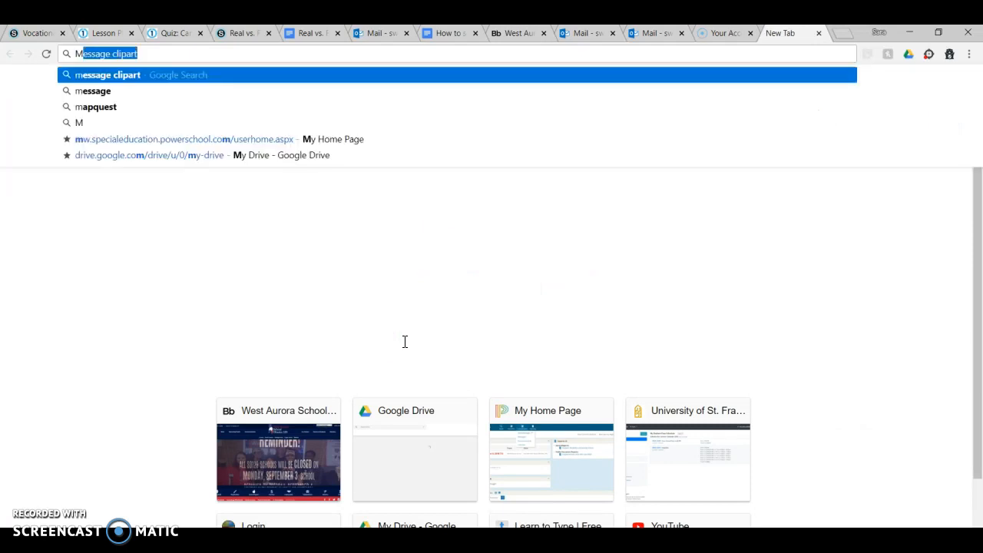
type("etra train")
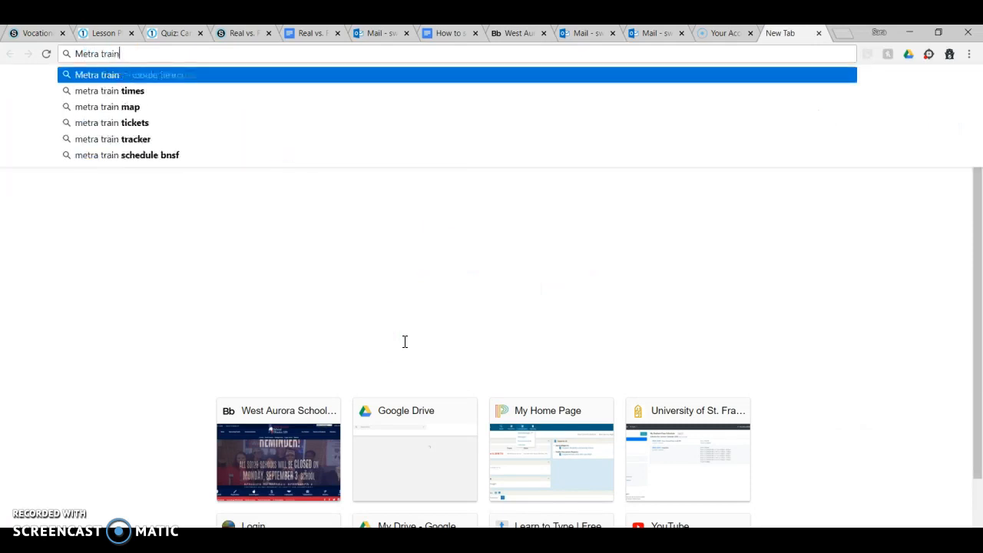
key("Return")
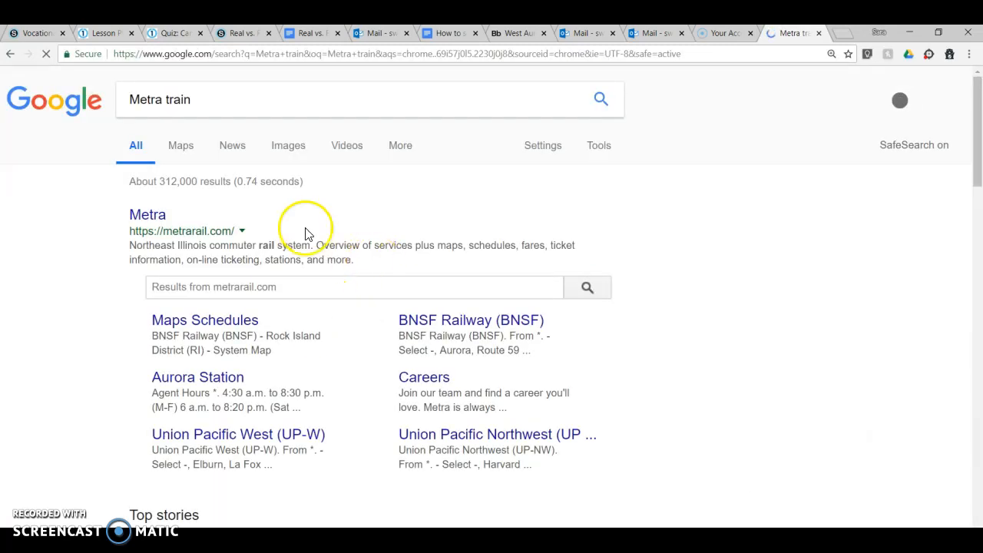
Show the image results and copy the picture of the blue Metra locomotive numbered 153
left_click(289, 149)
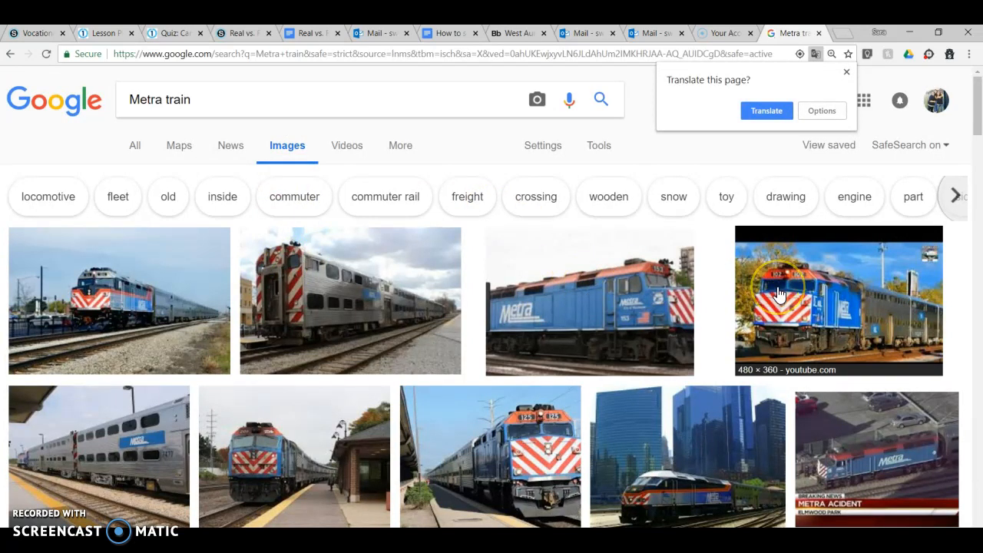
left_click(565, 323)
left_click(337, 319)
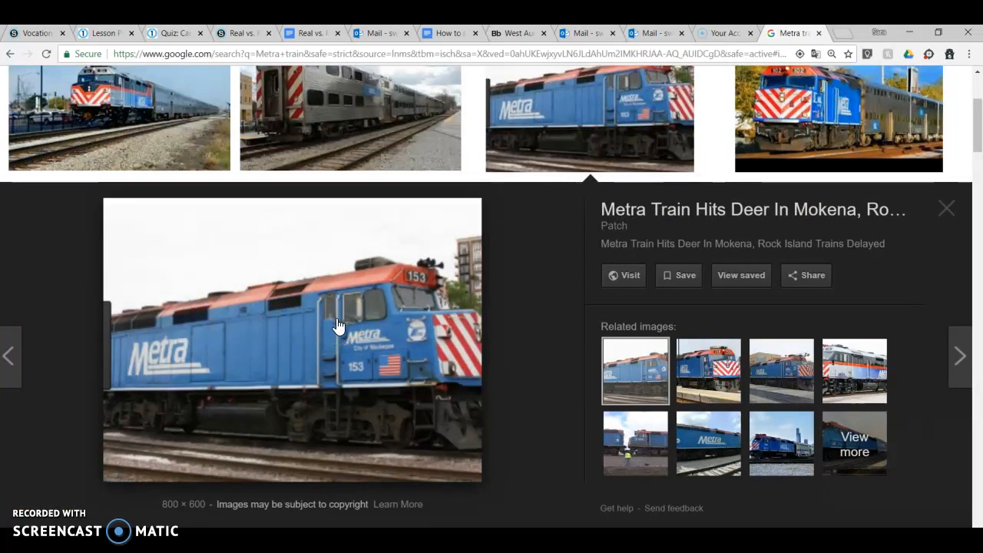
right_click(337, 317)
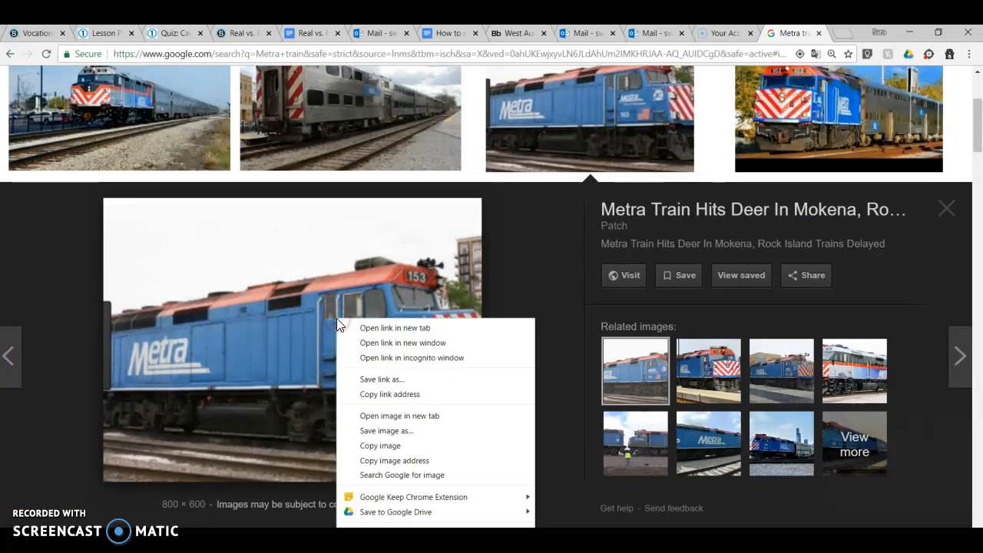
left_click(374, 448)
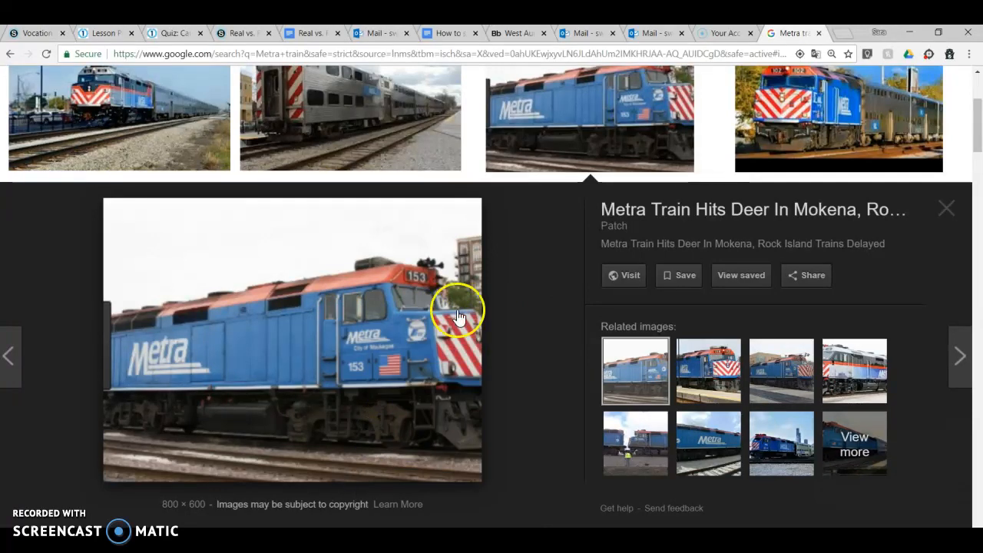
Return to the Community Trips draft and paste the train picture on a new line below the paragraph
left_click(653, 41)
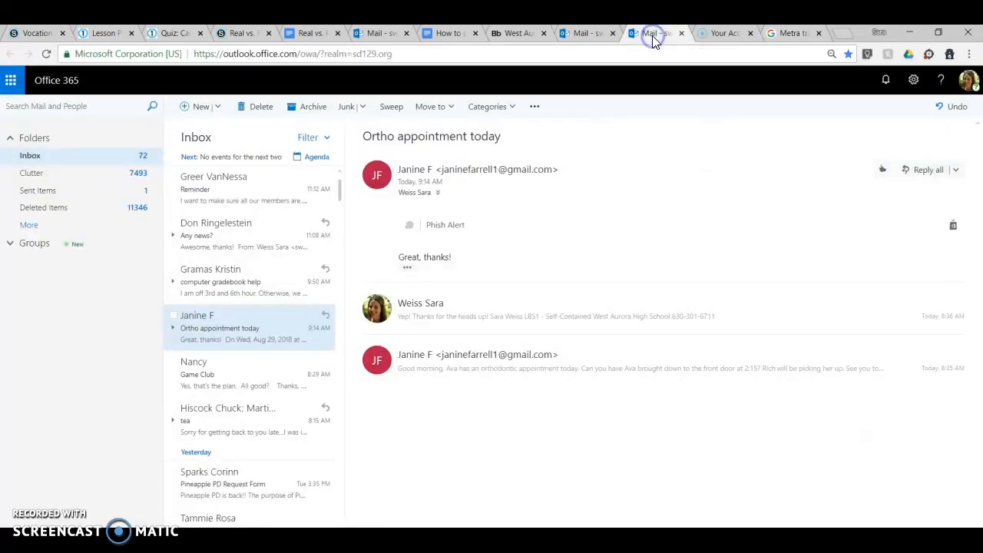
left_click(589, 39)
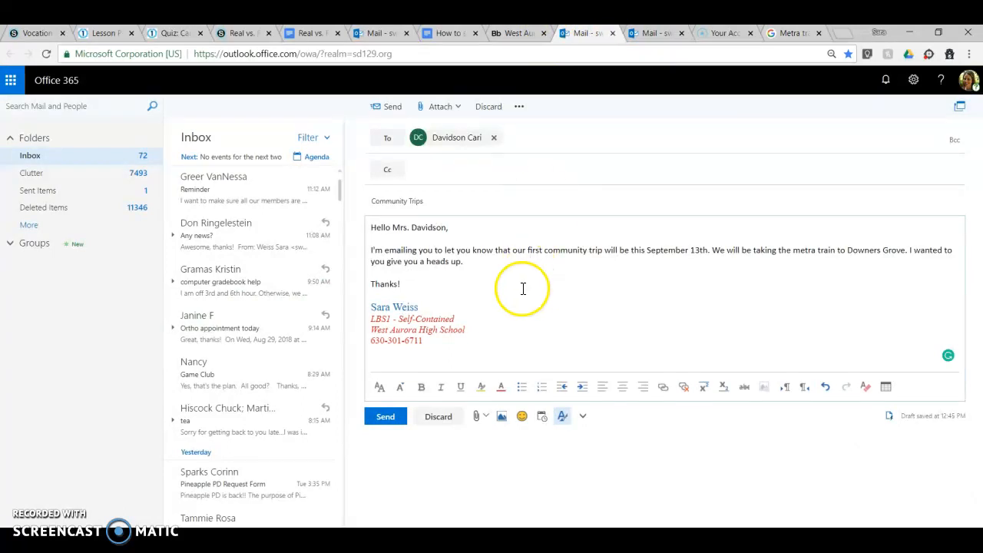
left_click(497, 266)
key("Return")
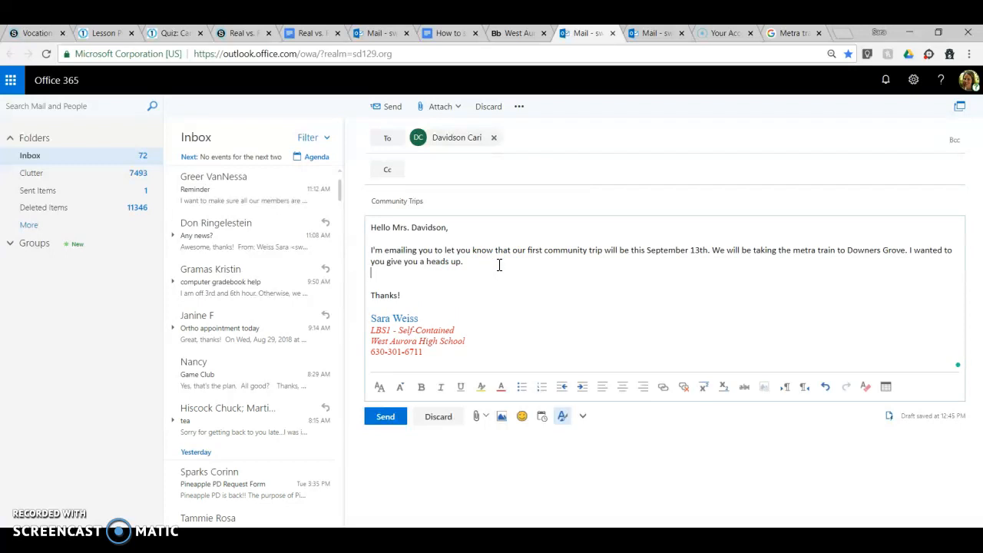
key("ctrl+v")
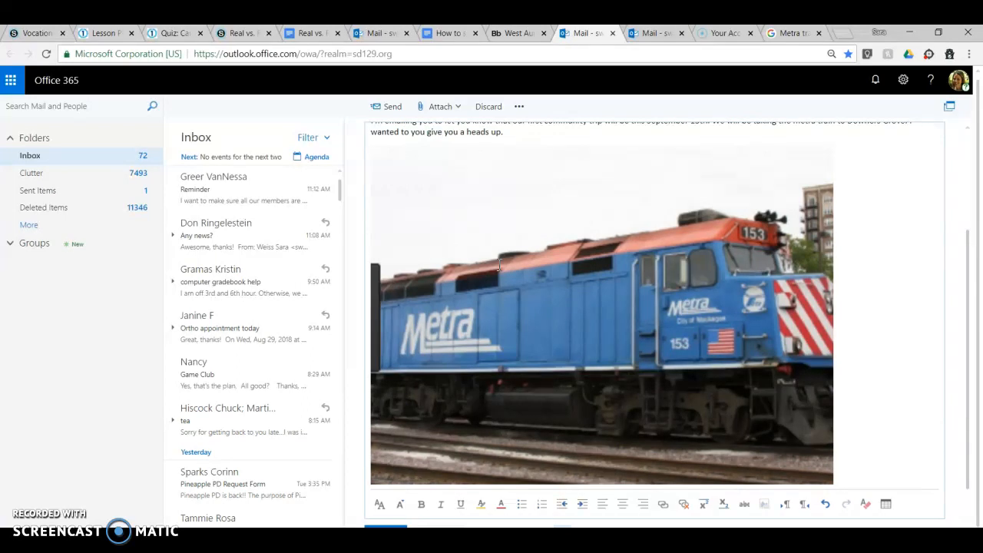
Set the size of the pasted train picture to Small
left_click(502, 219)
left_click(567, 247)
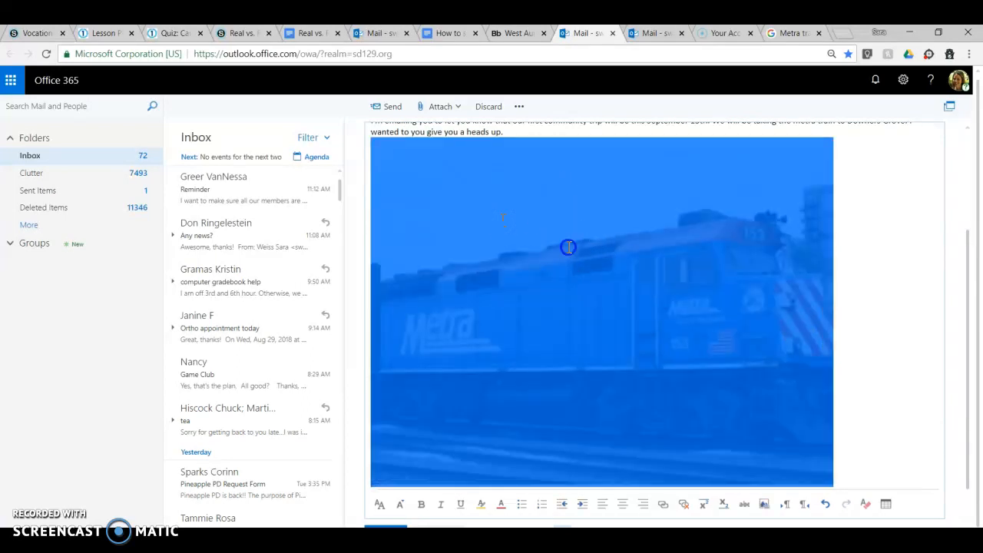
scroll(863, 228, "down", 1)
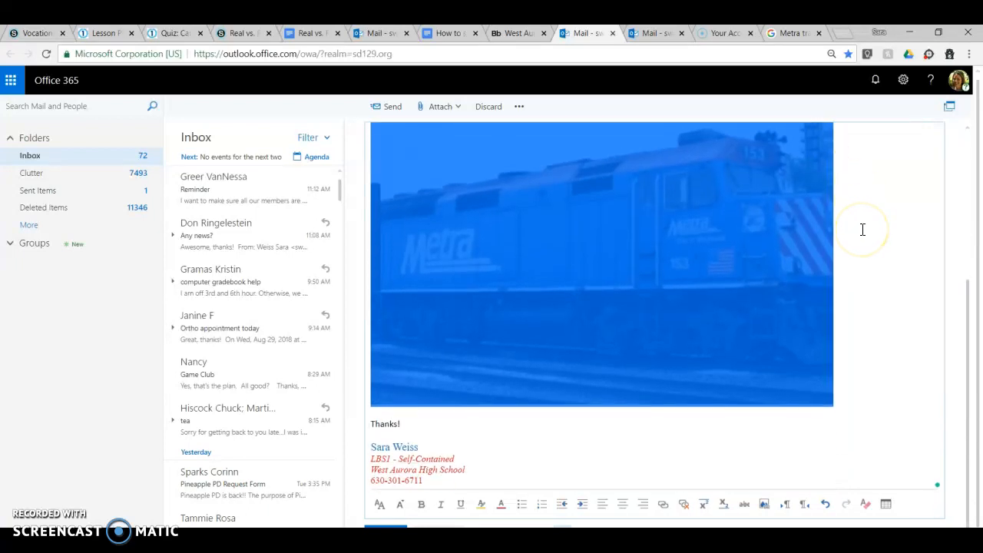
scroll(686, 307, "up", 1)
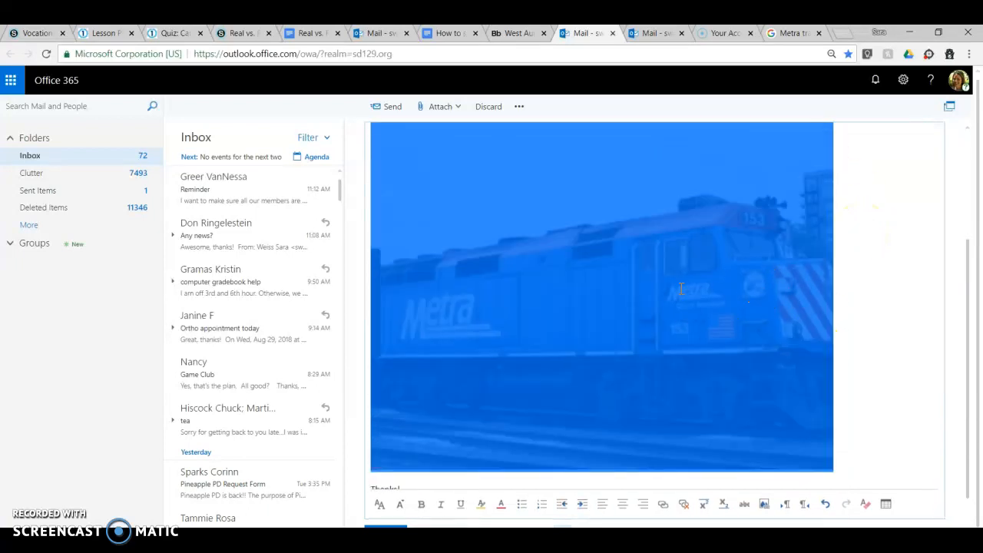
scroll(554, 274, "up", 2)
left_click(427, 306)
scroll(596, 259, "down", 1)
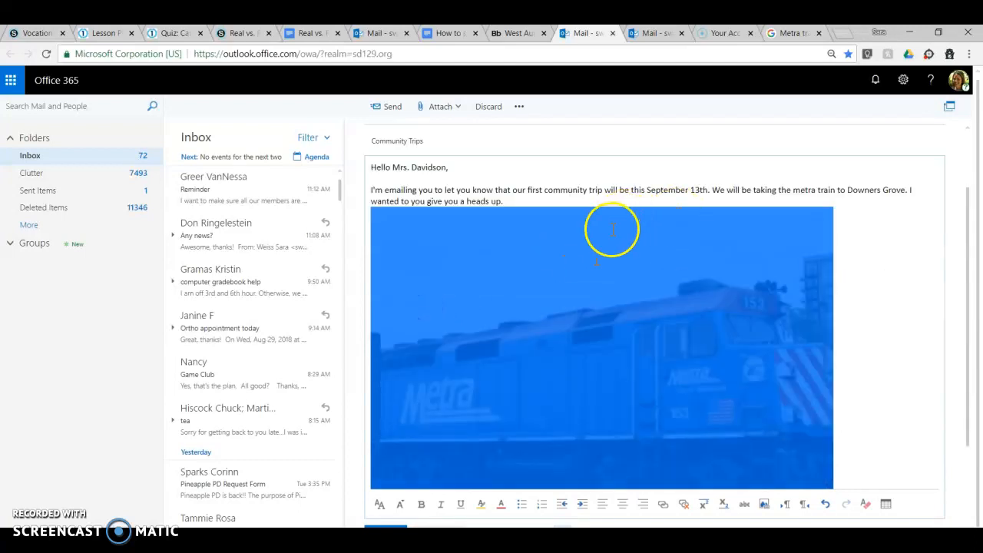
left_click(640, 198)
left_click(568, 274)
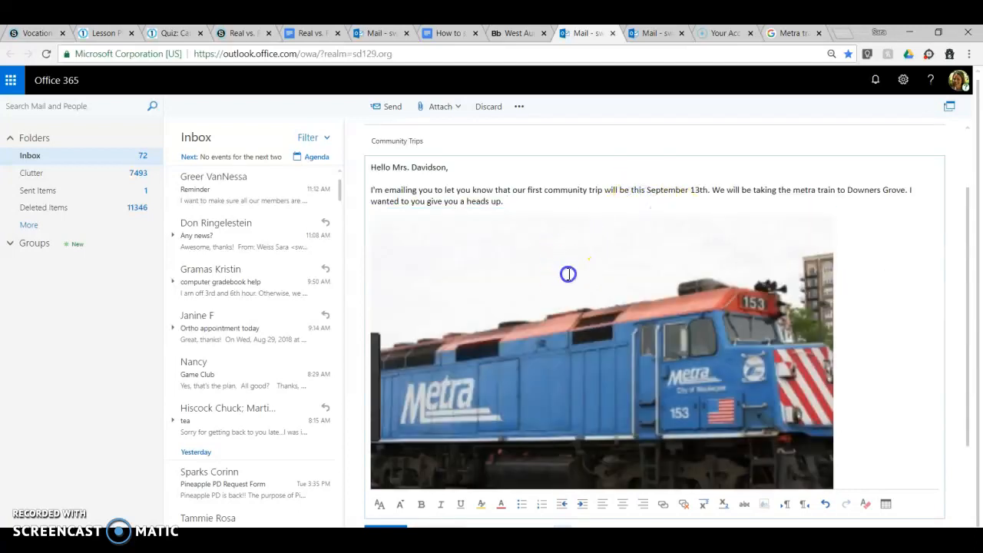
scroll(568, 274, "down", 2)
right_click(535, 204)
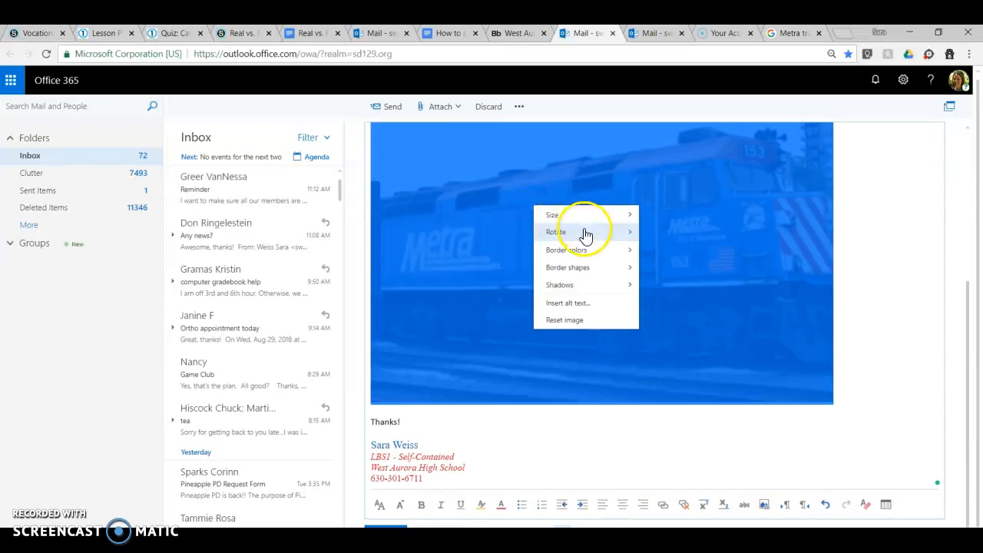
mouse_move(594, 219)
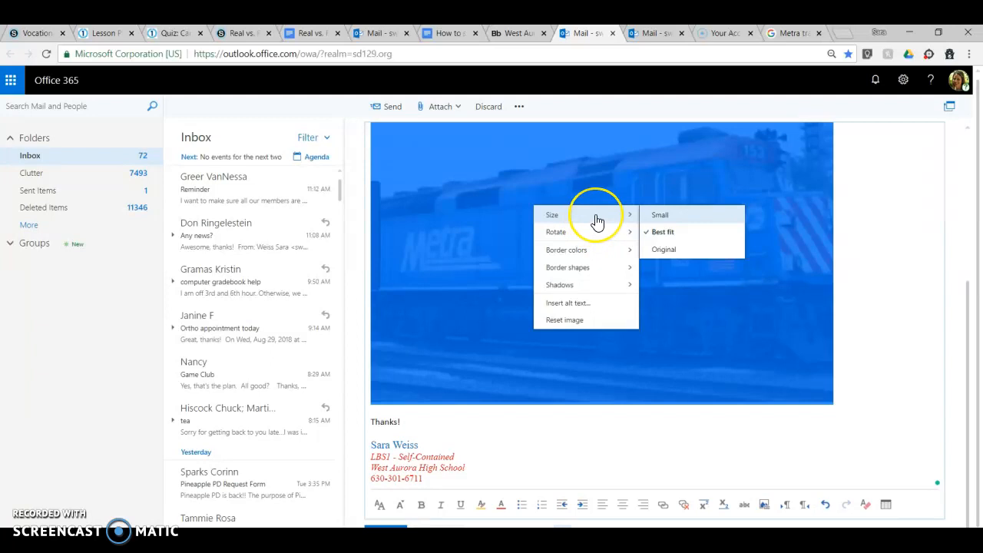
left_click(669, 216)
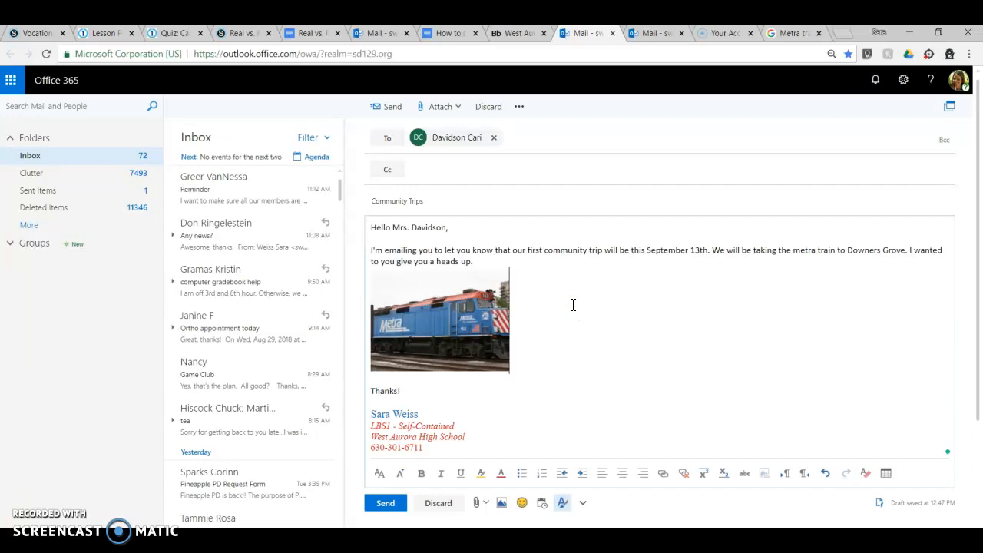
left_click(511, 250)
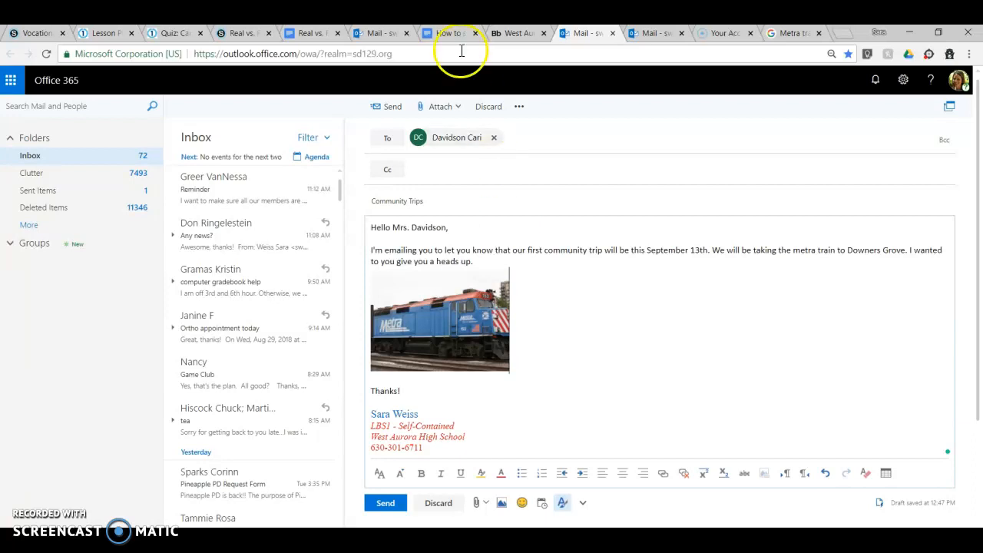
Try to attach the Train Trip file from the computer's Google Drive File Stream, in My Drive's Community Trips folder, to the email
left_click(445, 109)
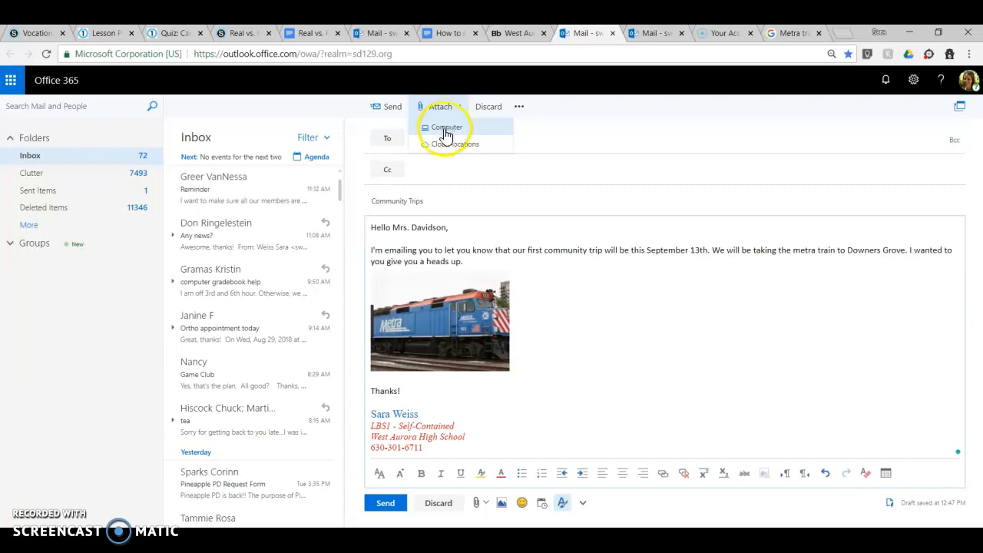
left_click(450, 129)
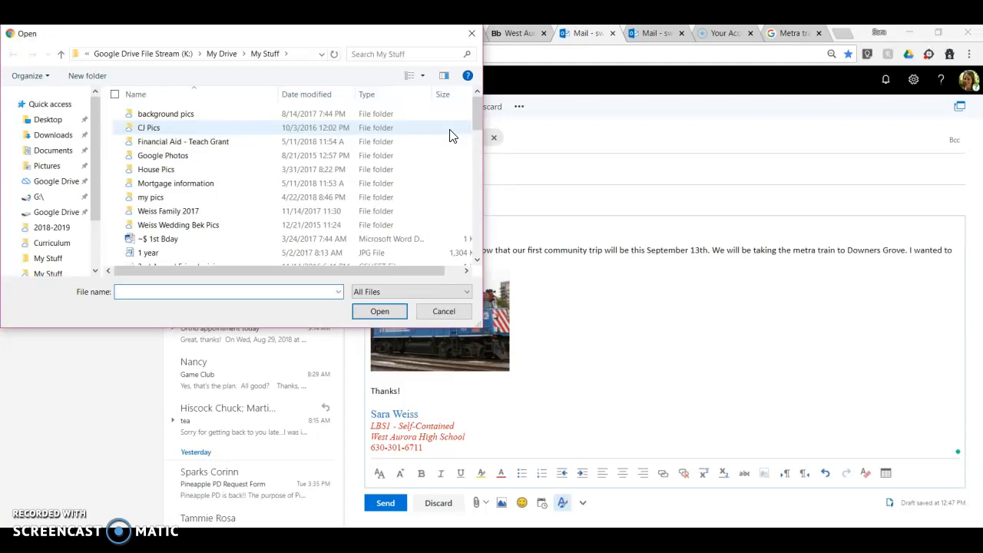
left_click(76, 212)
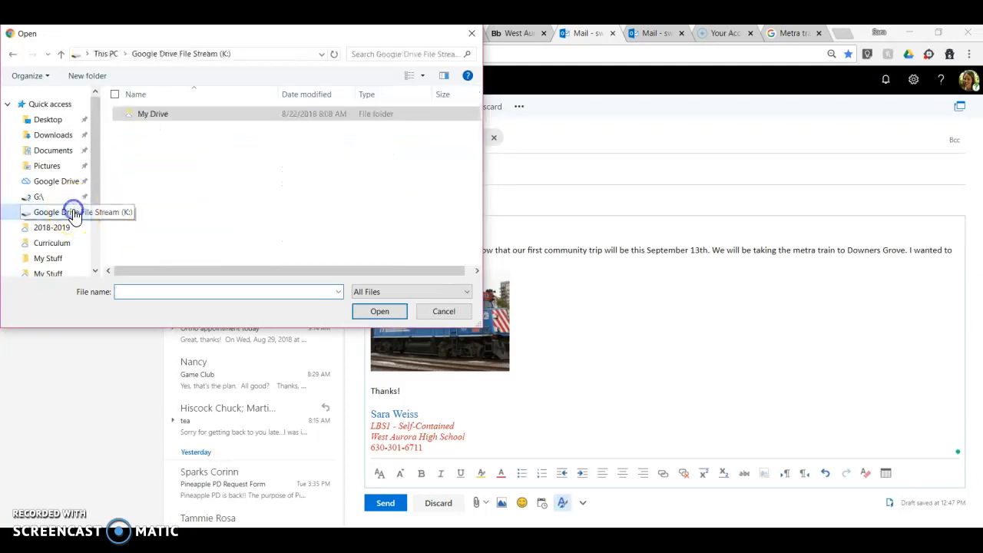
double_click(189, 115)
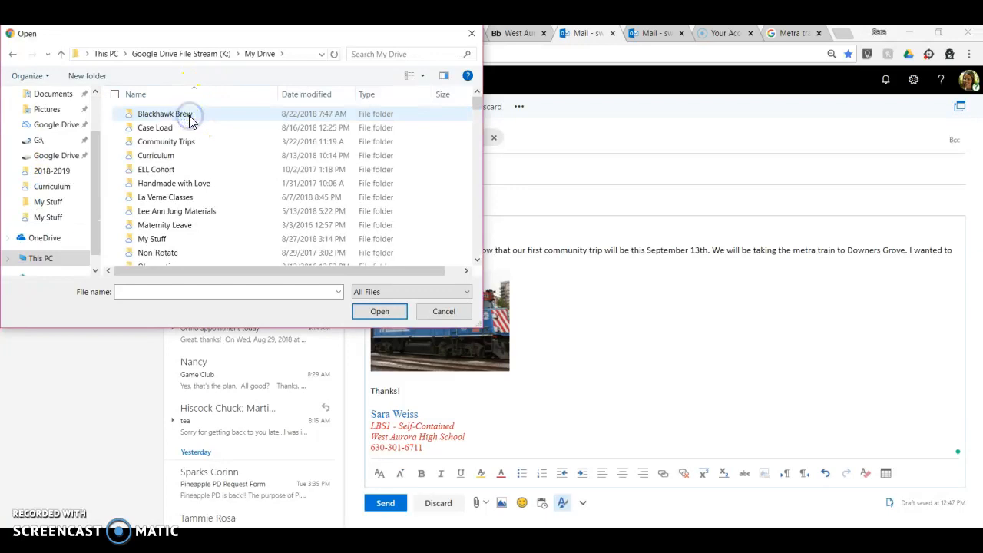
double_click(189, 143)
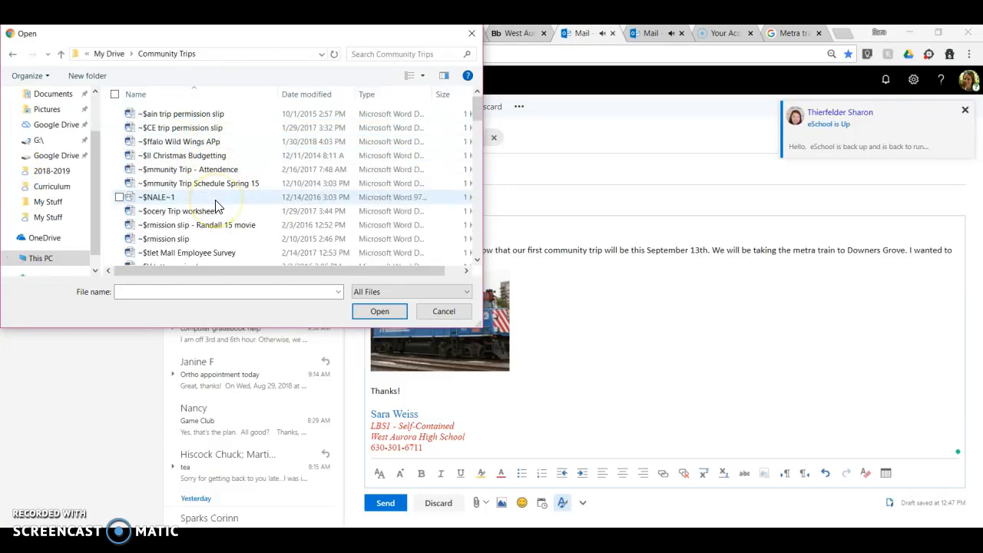
left_click_drag(476, 115, 458, 244)
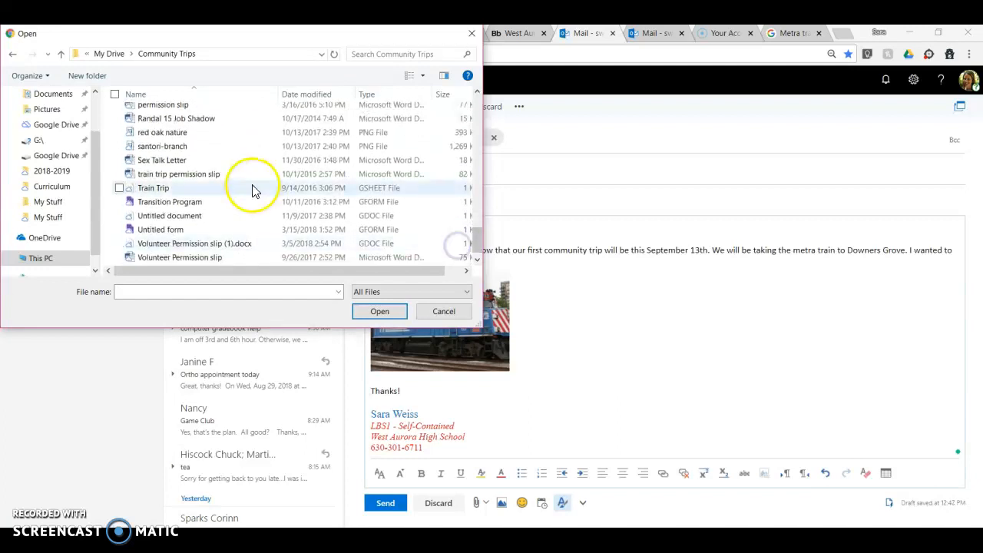
left_click(121, 190)
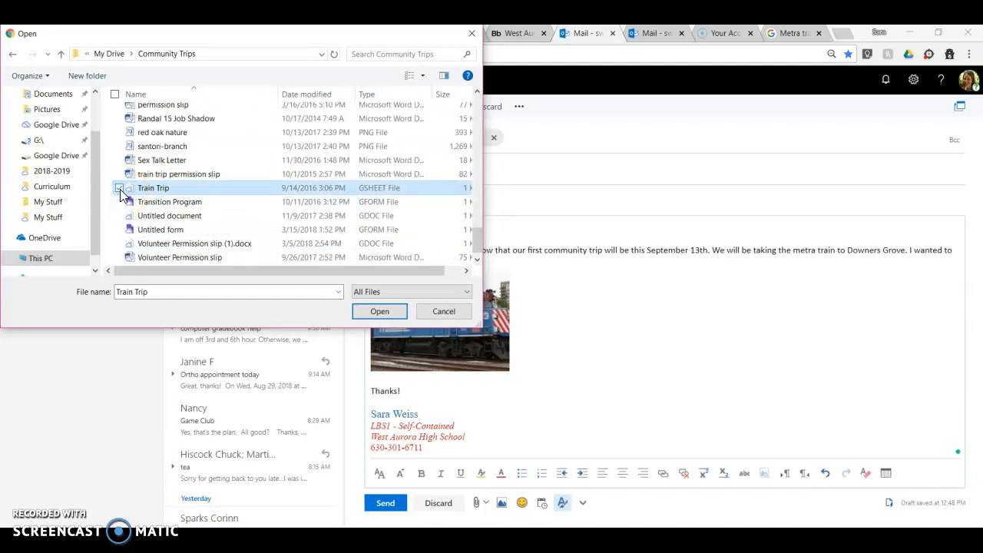
left_click(379, 311)
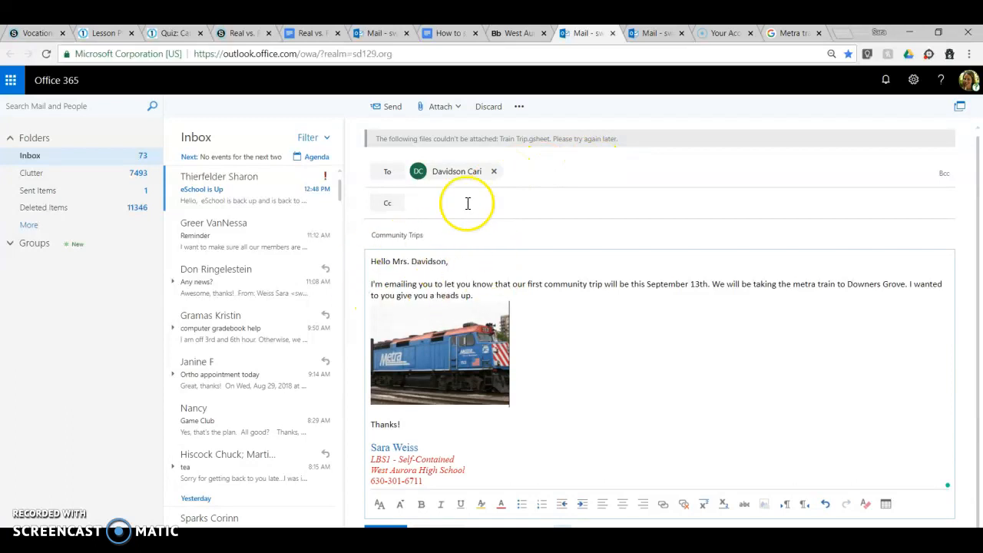
Attach the Word file "~$ocery Trip worksheet" from the computer's Community Trips folder to the email
left_click(442, 108)
left_click(465, 132)
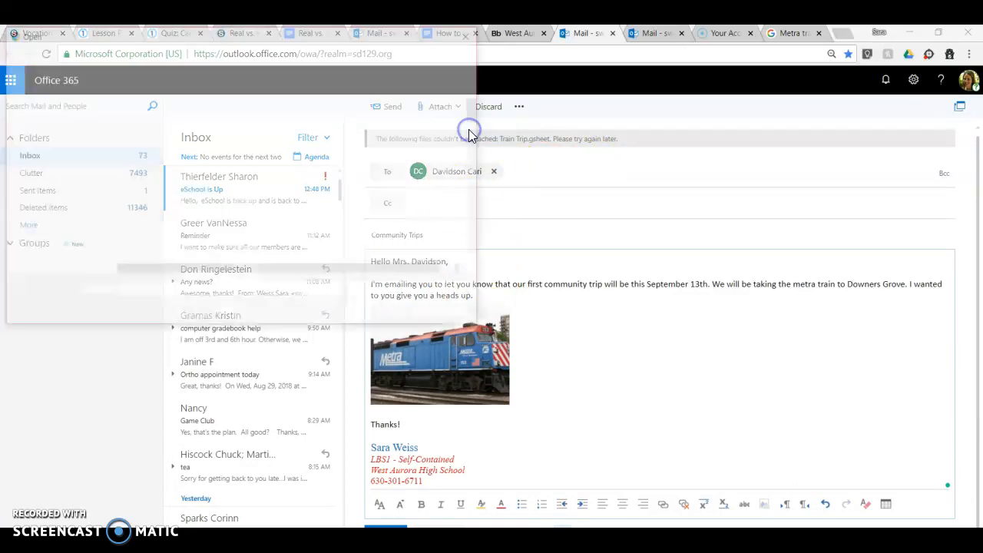
left_click(201, 212)
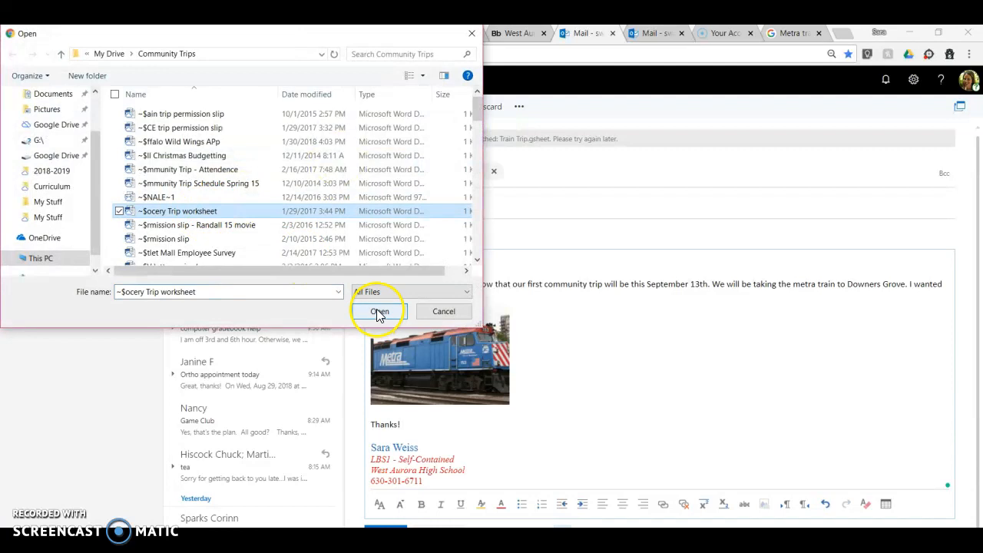
left_click(379, 313)
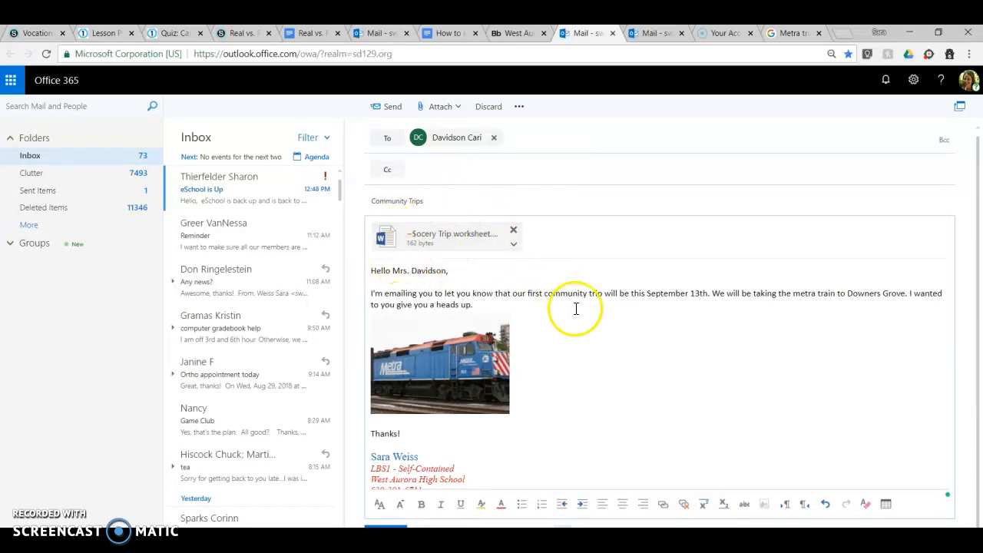
Look through the Sent Items folder for sent messages and return to the Inbox
scroll(576, 310, "down", 1)
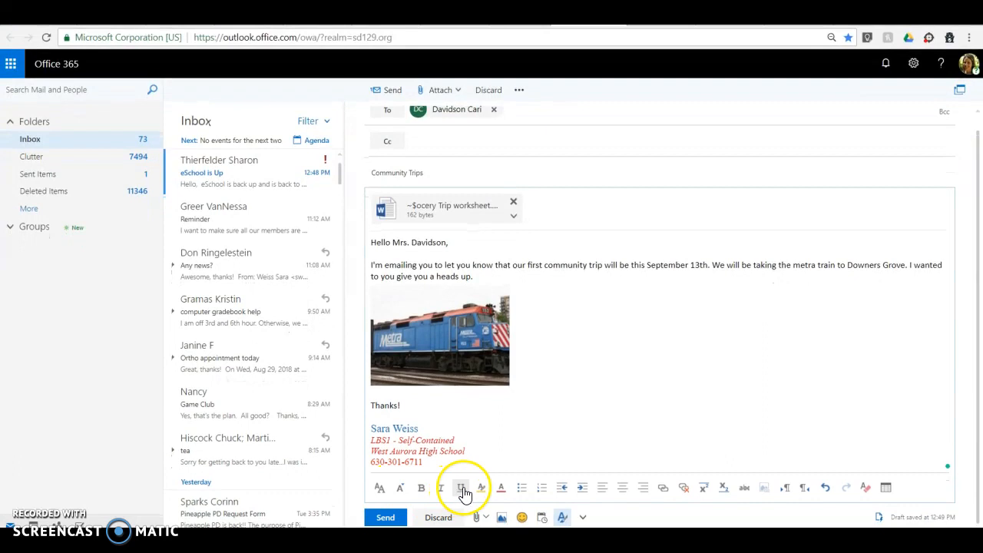
left_click(393, 519)
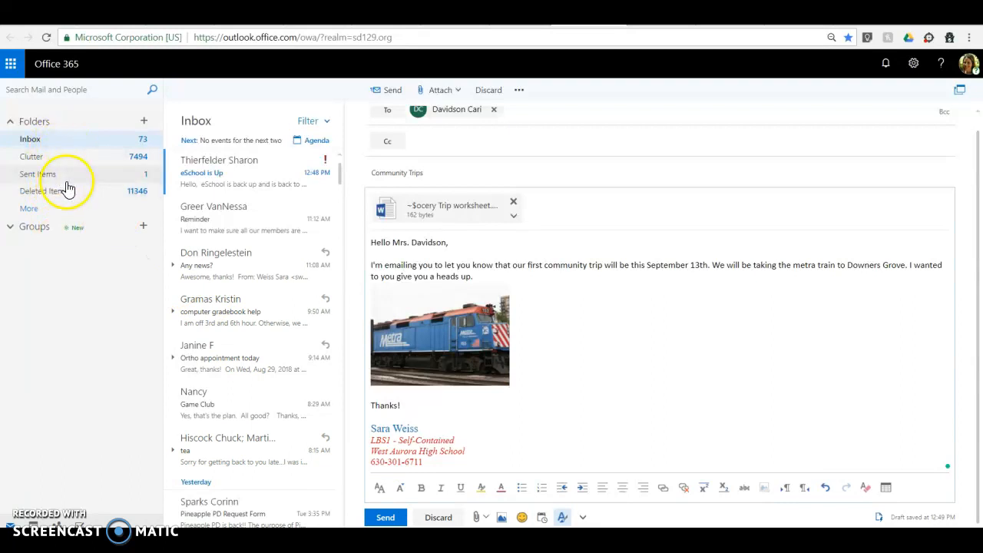
left_click(43, 177)
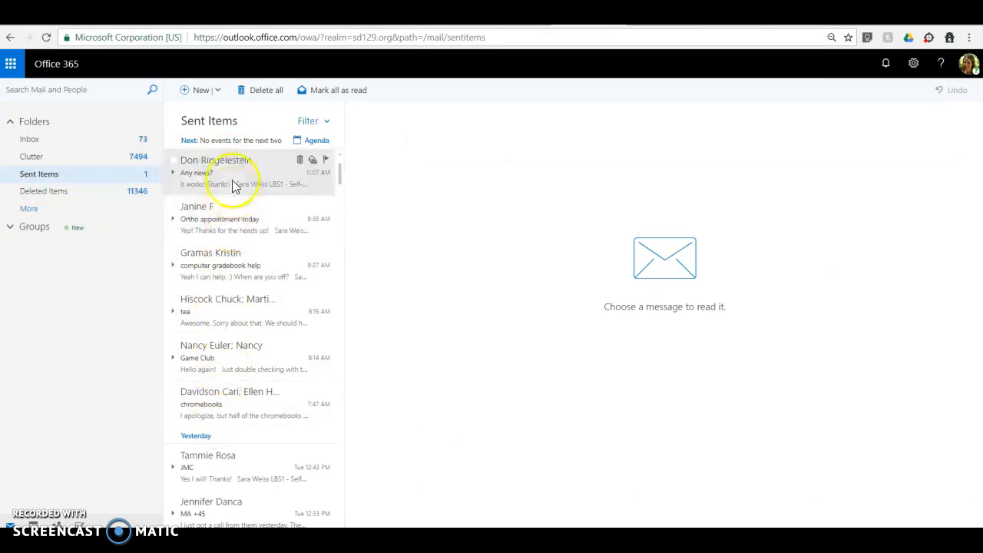
left_click(74, 144)
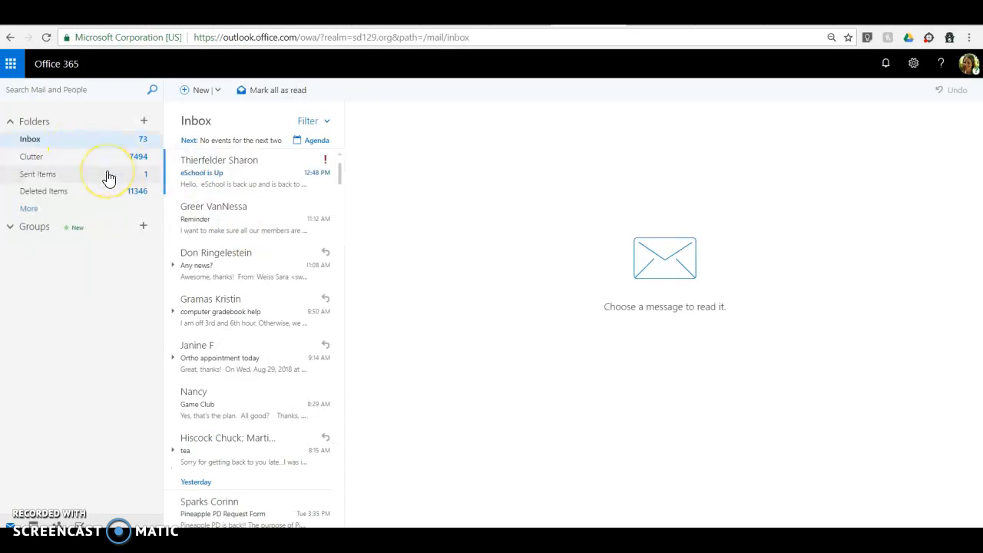